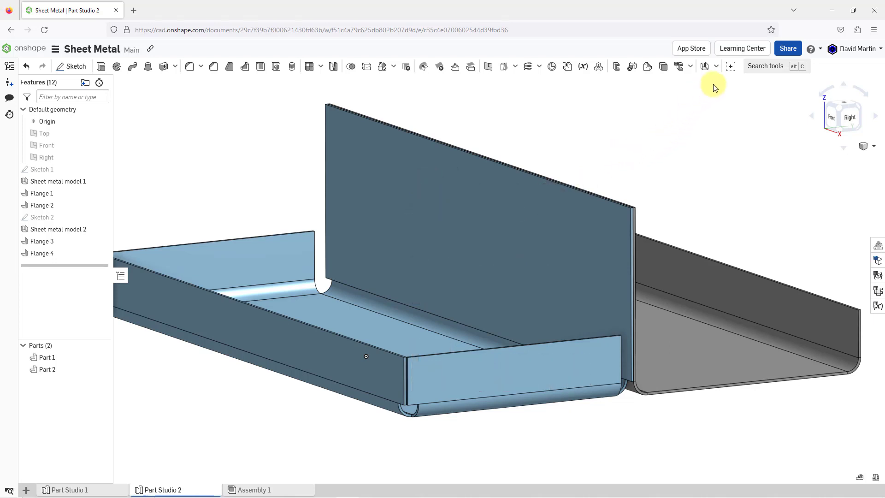
Expand the sheet metal toolbar dropdown to show Sheet metal model, Flange, Hem and more
{"action": "left_click", "coordinate": [716, 66]}
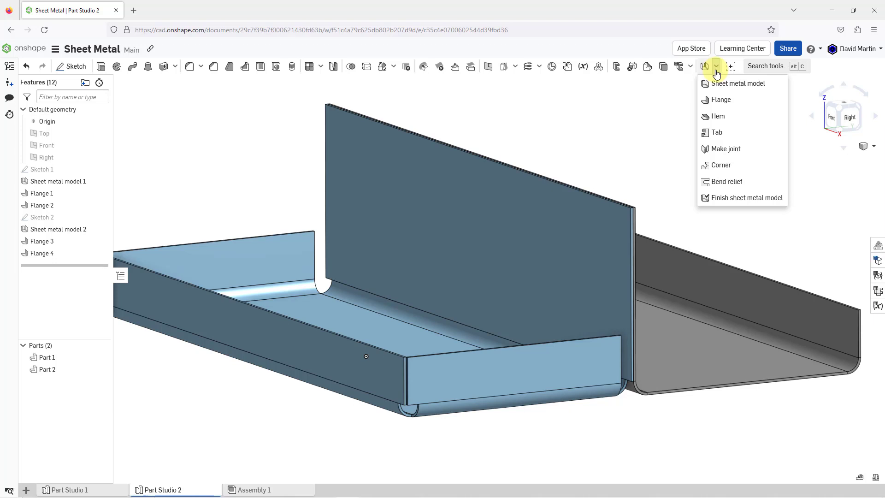
Hem the upright flange's top edge as a Straight, Flattened, 25 mm hem, viewed from Right
{"action": "left_click", "coordinate": [732, 118]}
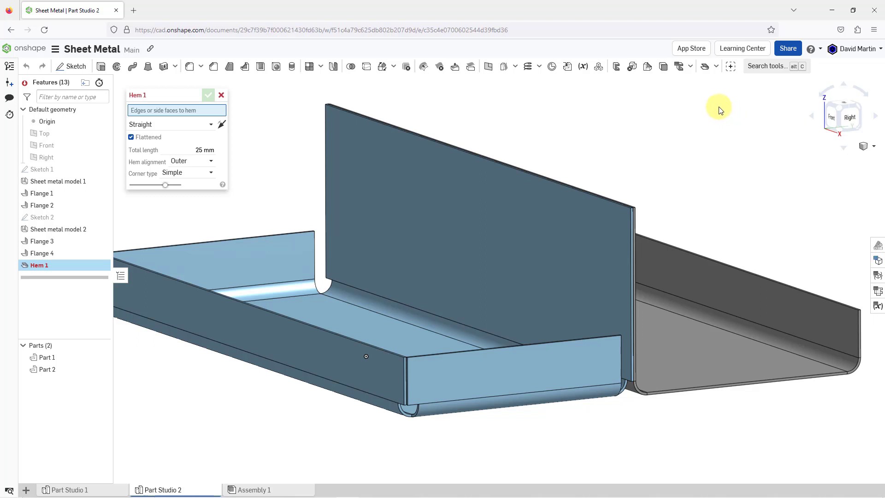
{"action": "left_click", "coordinate": [592, 199]}
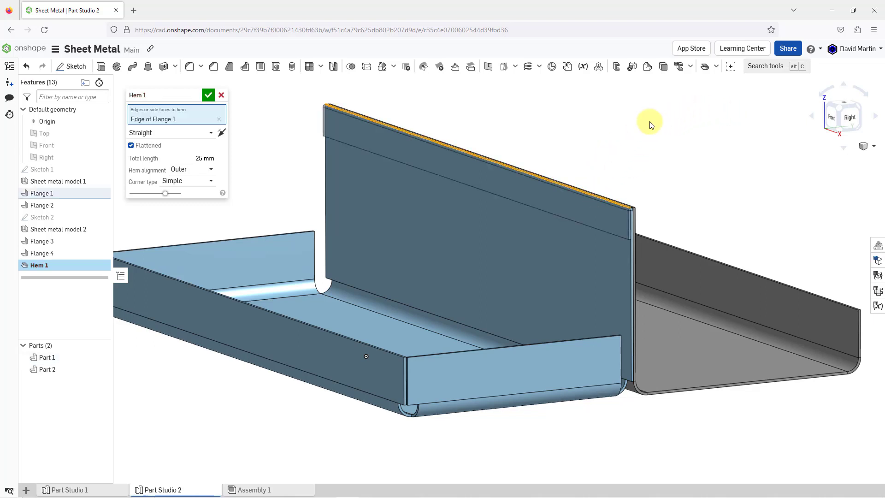
{"action": "left_click", "coordinate": [848, 118]}
{"action": "scroll", "coordinate": [492, 154], "scroll_direction": "up", "scroll_amount": 3}
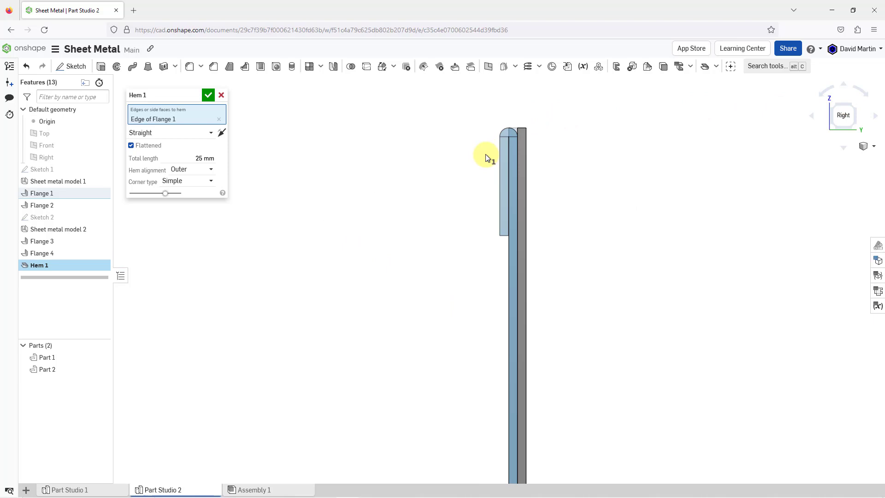
{"action": "scroll", "coordinate": [510, 111], "scroll_direction": "up", "scroll_amount": 2}
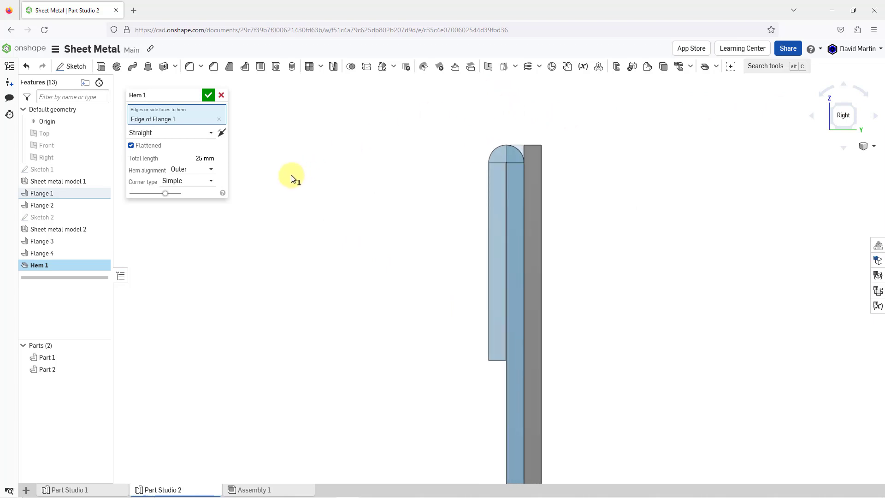
{"action": "left_click", "coordinate": [209, 135]}
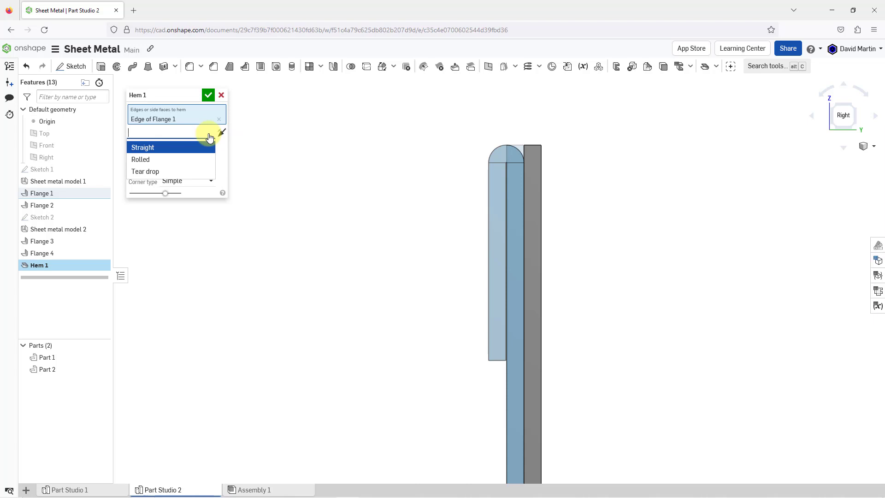
{"action": "left_click", "coordinate": [306, 126]}
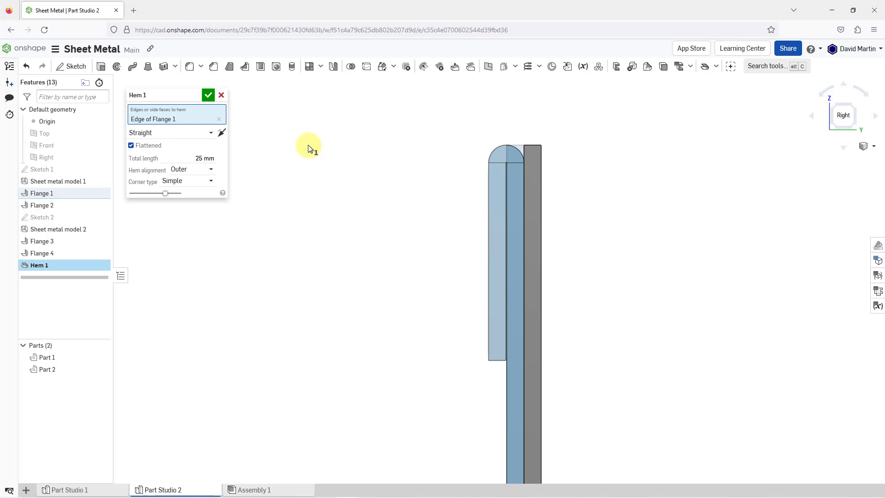
Accept Hem 1, then change Sheet metal model 1's minimal gap to 1 mm
{"action": "left_click", "coordinate": [210, 96]}
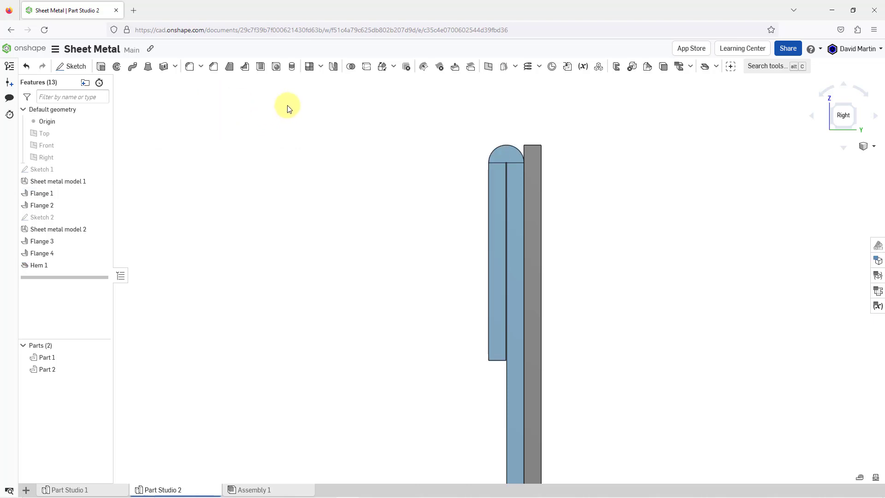
{"action": "left_click", "coordinate": [82, 183]}
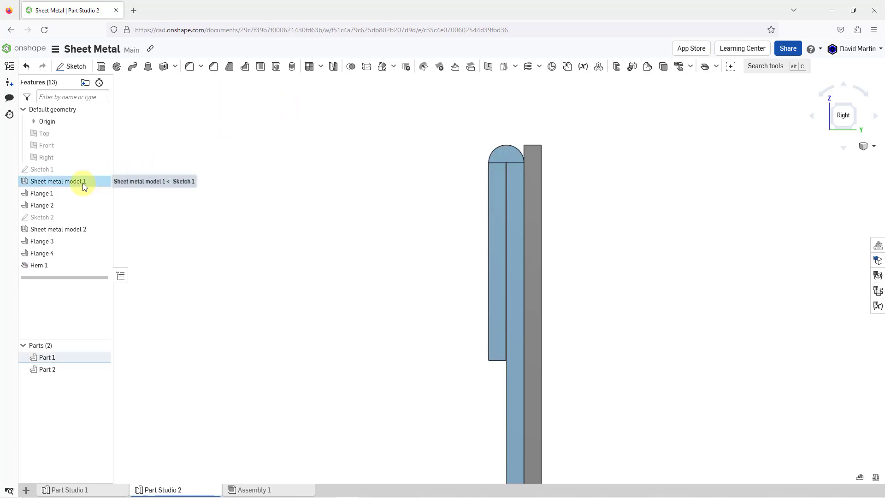
{"action": "right_click", "coordinate": [83, 184]}
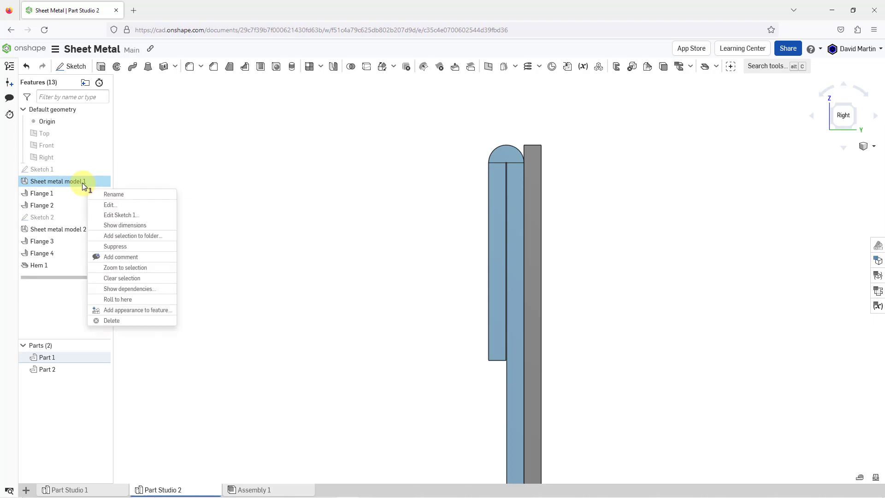
{"action": "left_click", "coordinate": [129, 205]}
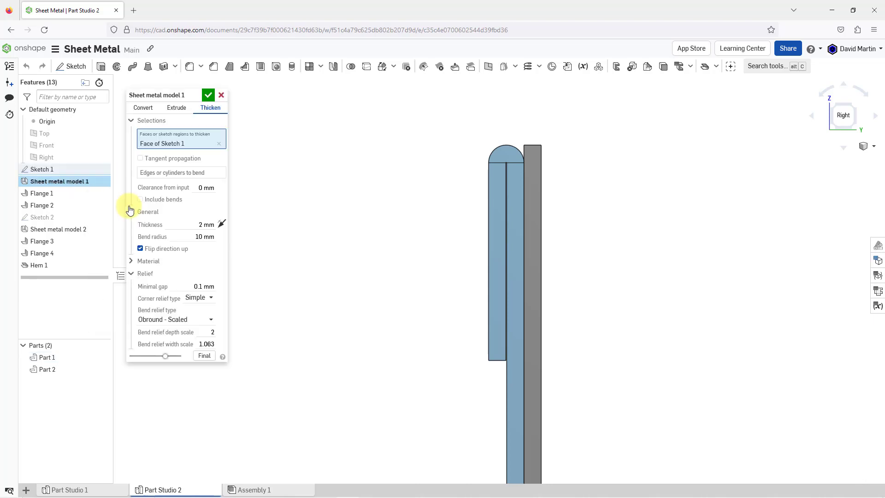
{"action": "left_click", "coordinate": [191, 285]}
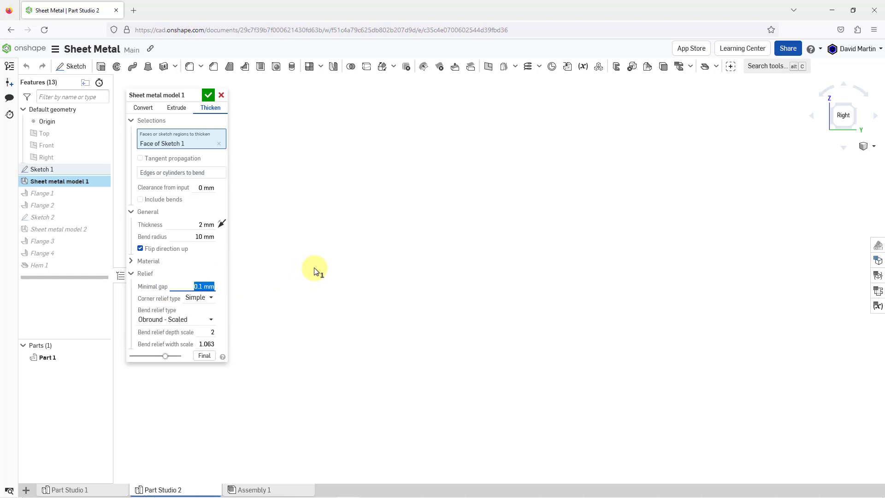
{"action": "type", "text": "1"}
{"action": "key", "text": "Return"}
{"action": "left_click", "coordinate": [208, 95]}
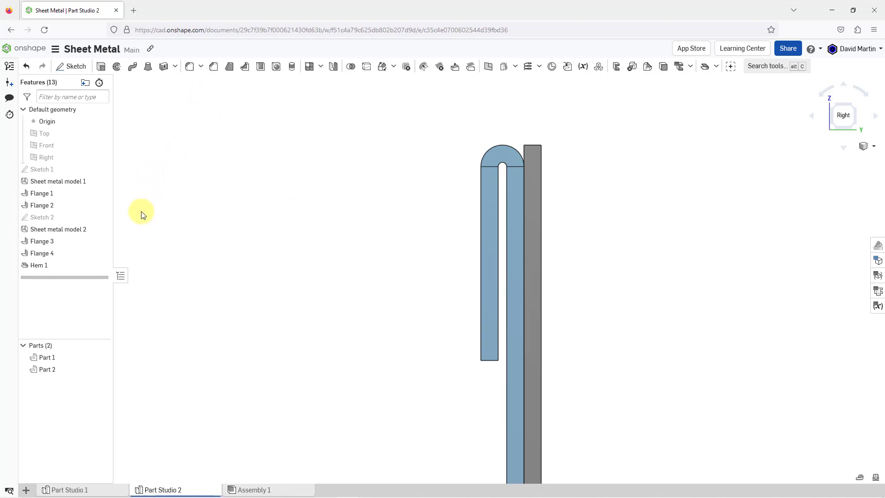
Reopen Hem 1 and make it bent rather than flattened, flipped, with In place alignment
{"action": "left_click", "coordinate": [52, 267]}
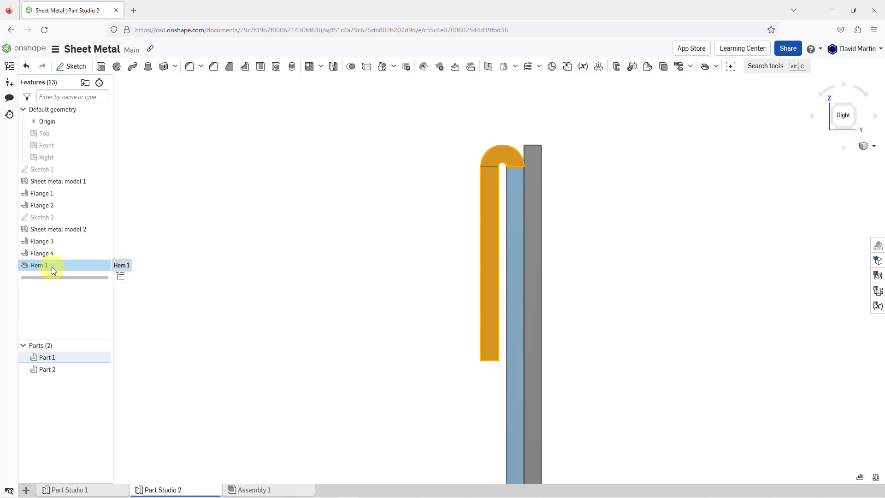
{"action": "right_click", "coordinate": [52, 267]}
{"action": "left_click", "coordinate": [85, 294]}
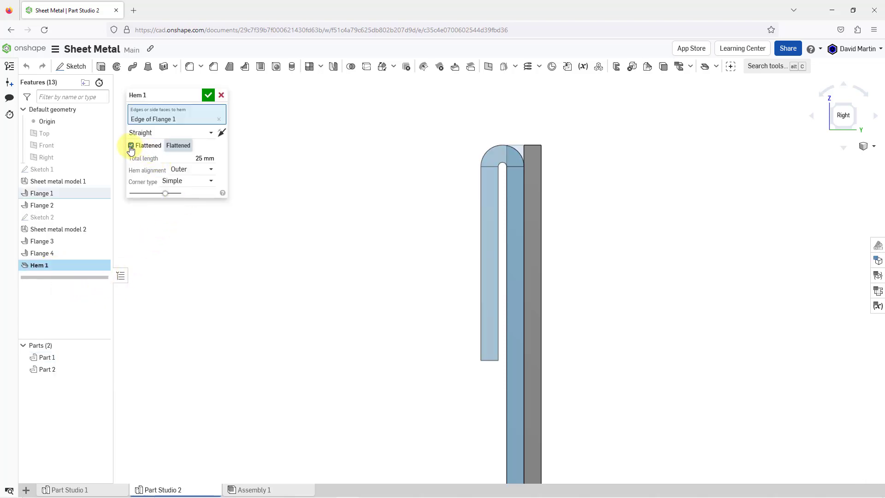
{"action": "left_click", "coordinate": [131, 146]}
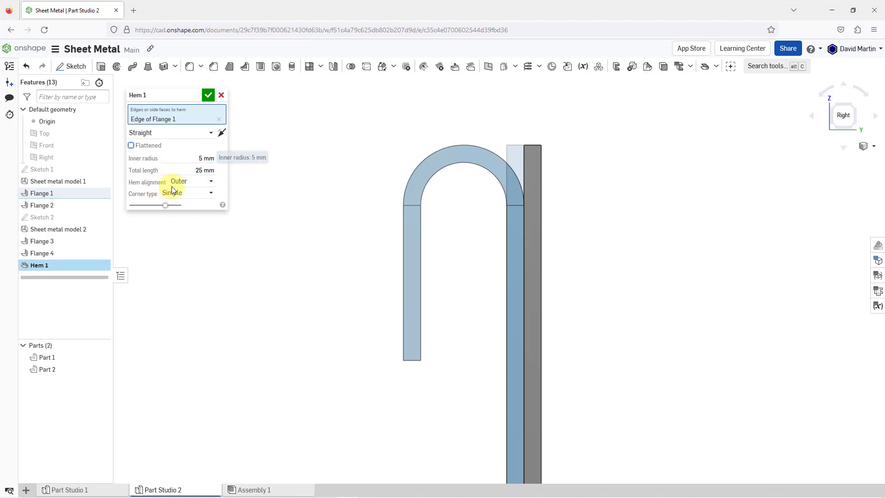
{"action": "left_click", "coordinate": [222, 132]}
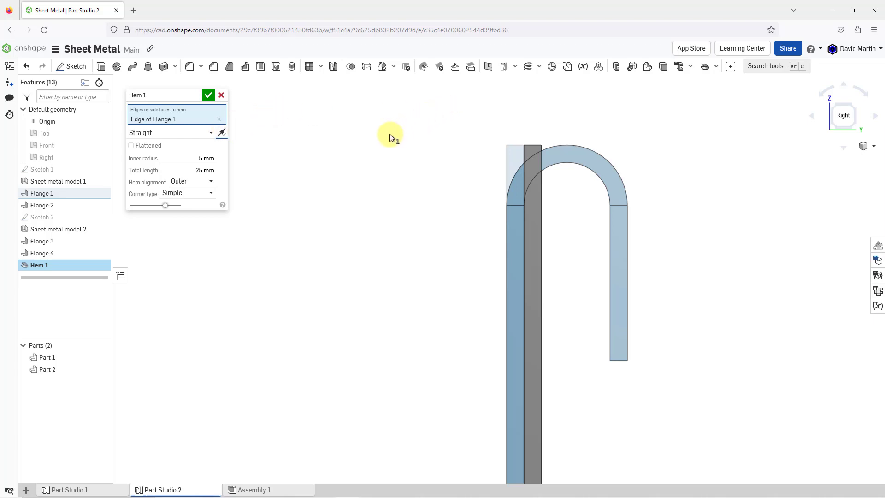
{"action": "left_click", "coordinate": [209, 186]}
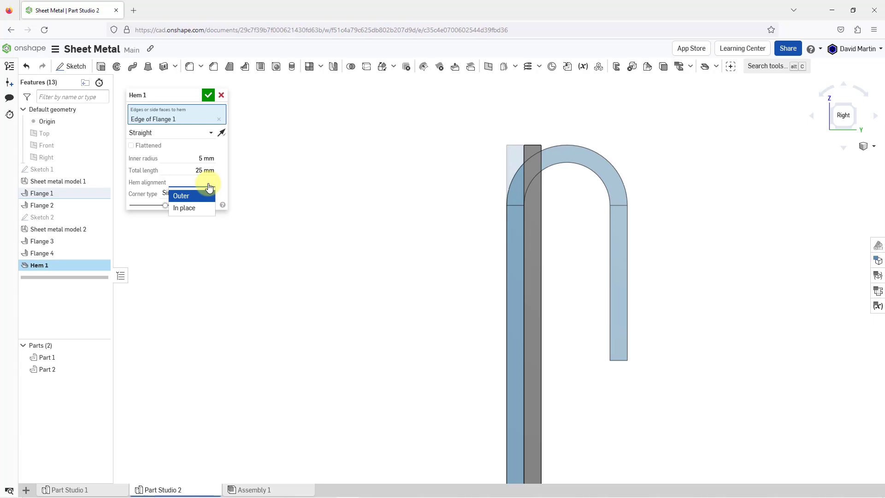
{"action": "left_click", "coordinate": [191, 210]}
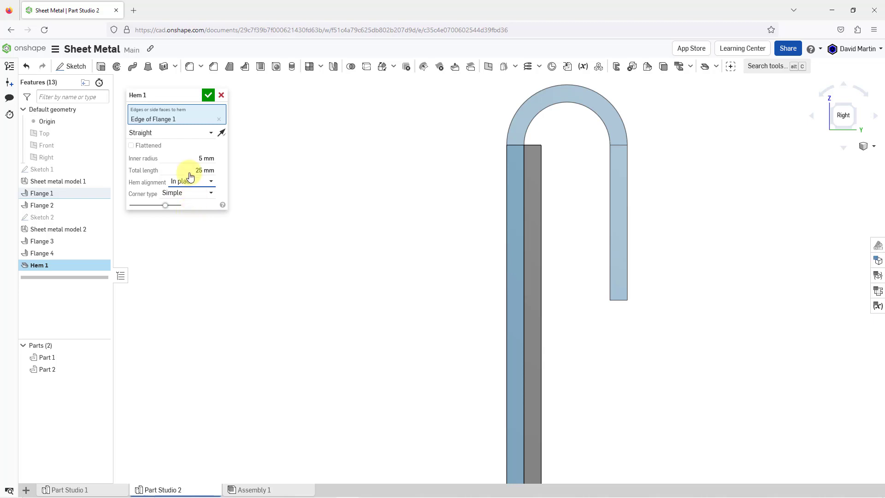
Set Hem 1's inner radius to 1 mm and total length to 20 mm
{"action": "left_click", "coordinate": [182, 158]}
{"action": "type", "text": "2"}
{"action": "key", "text": "Return"}
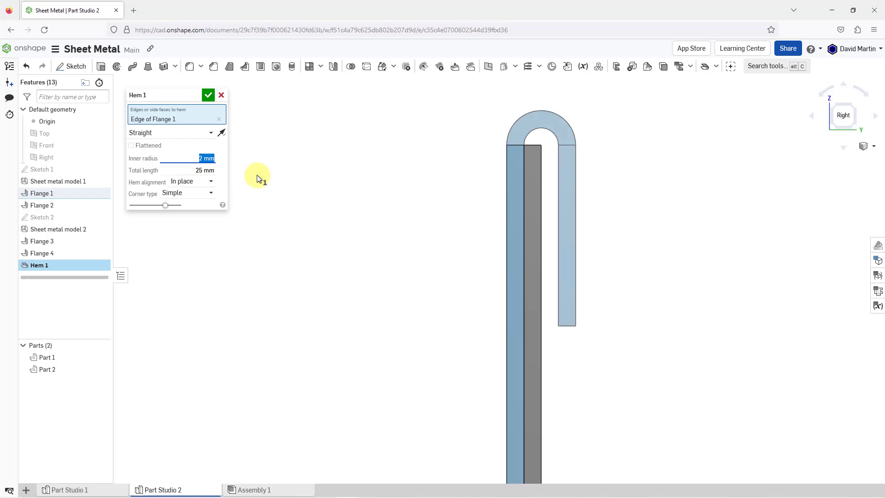
{"action": "type", "text": "1"}
{"action": "key", "text": "Return"}
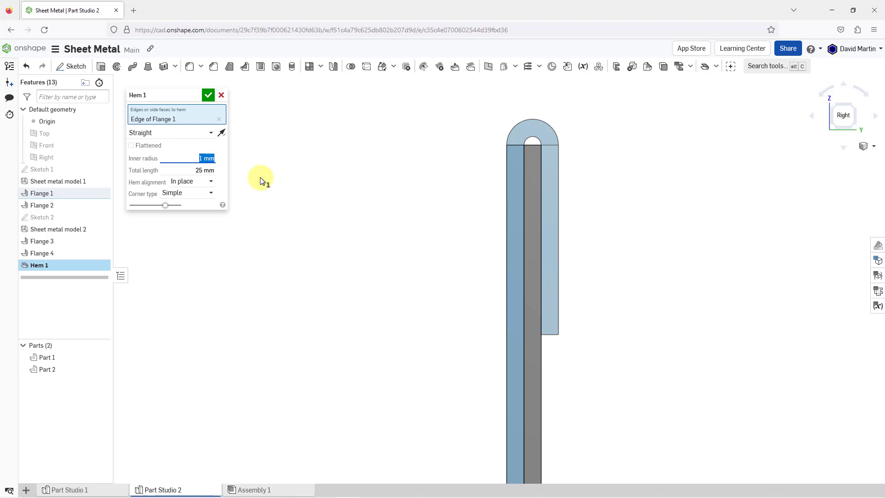
{"action": "left_click", "coordinate": [187, 170]}
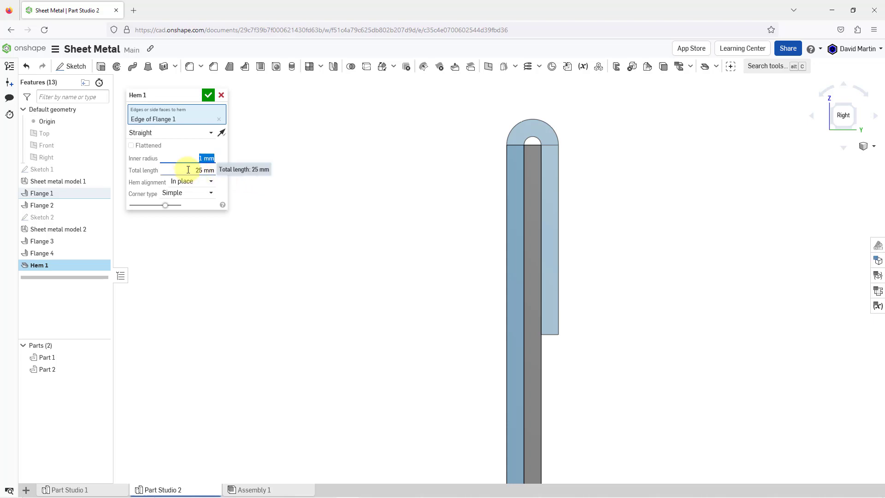
{"action": "type", "text": "50"}
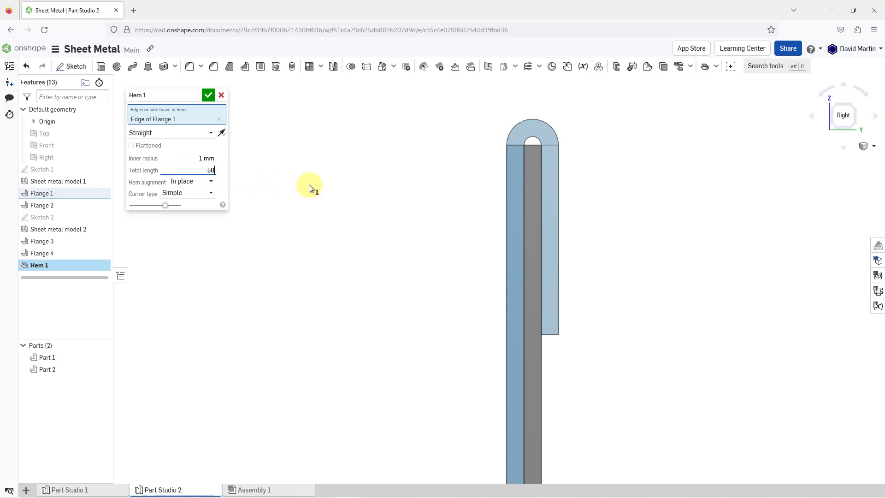
{"action": "key", "text": "Return"}
{"action": "scroll", "coordinate": [375, 181], "scroll_direction": "down", "scroll_amount": 2}
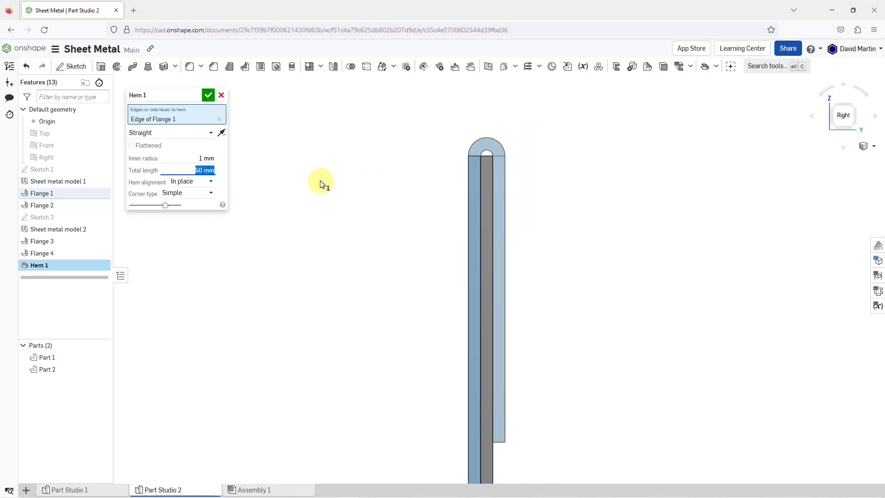
{"action": "type", "text": "20"}
{"action": "key", "text": "Return"}
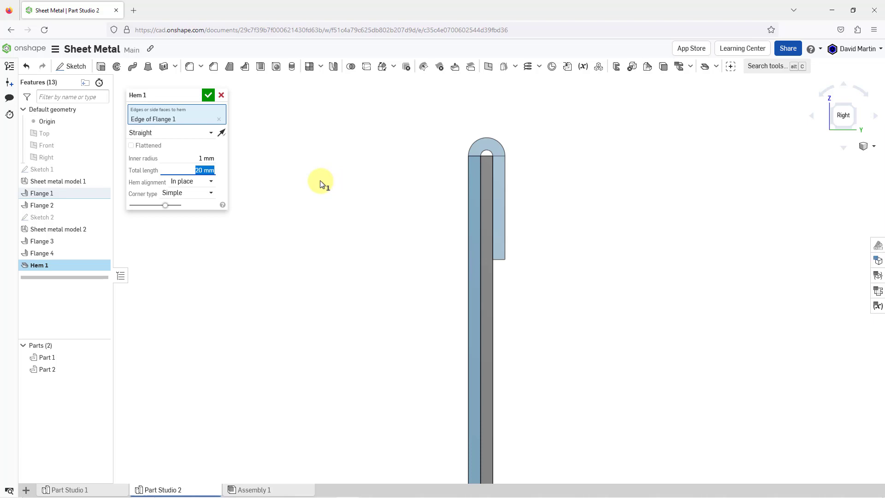
Accept Hem 1 and orbit out to an angled view of both trays
{"action": "left_click", "coordinate": [208, 96]}
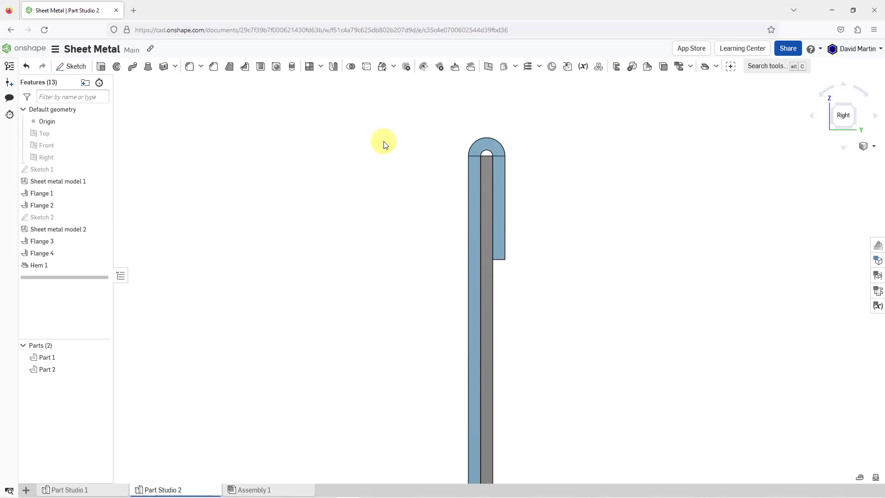
{"action": "scroll", "coordinate": [502, 189], "scroll_direction": "down", "scroll_amount": 5}
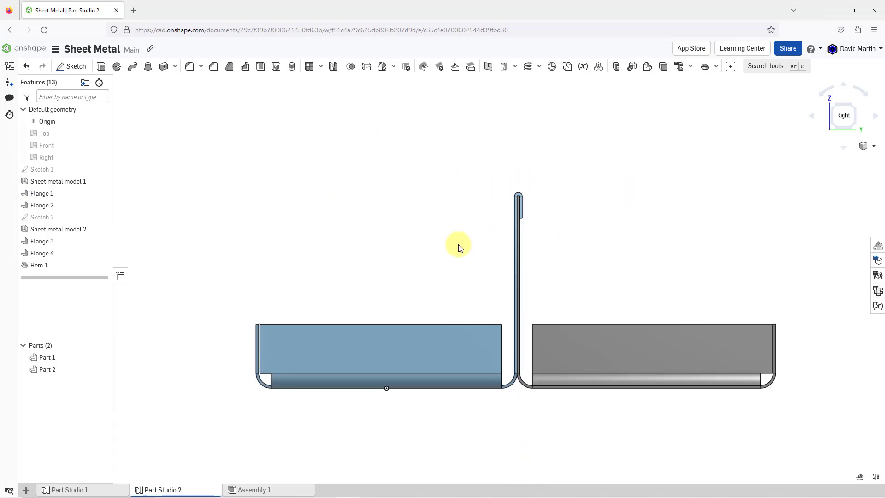
{"action": "right_click_drag", "start_coordinate": [457, 245], "coordinate": [480, 254]}
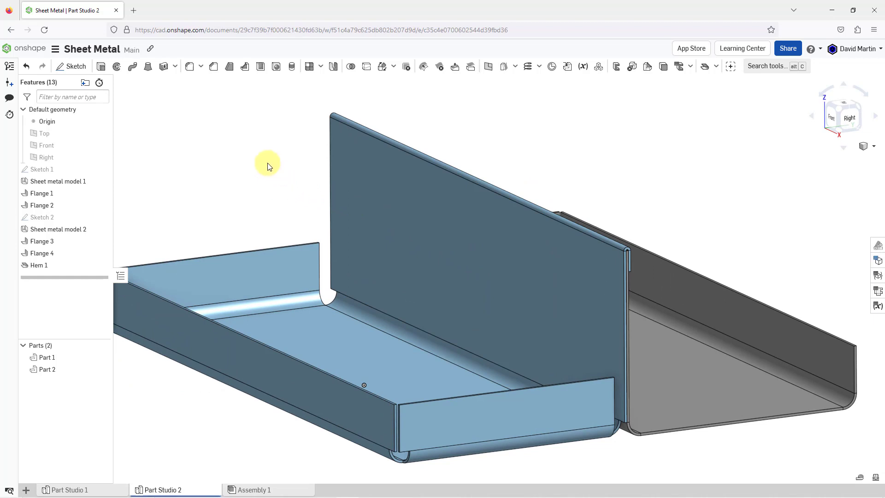
Start a flipped hem on the top edges of both end flanges of the blue tray
{"action": "left_click", "coordinate": [702, 69]}
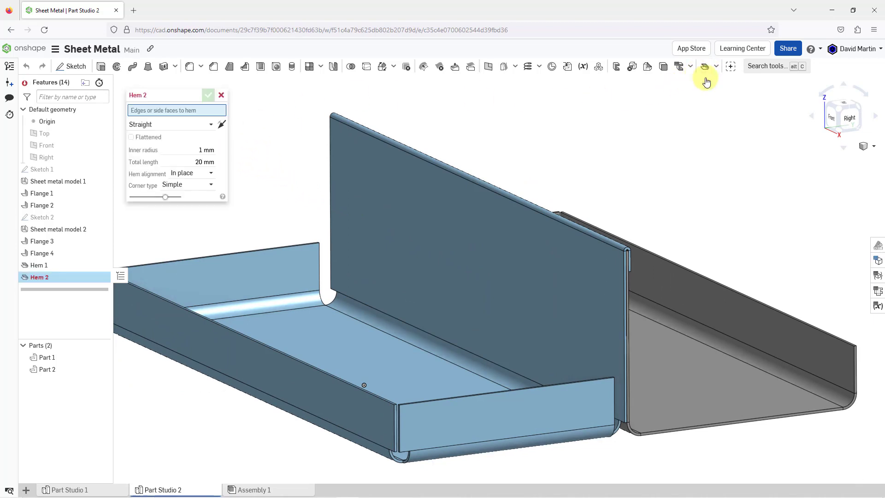
{"action": "left_click", "coordinate": [541, 388]}
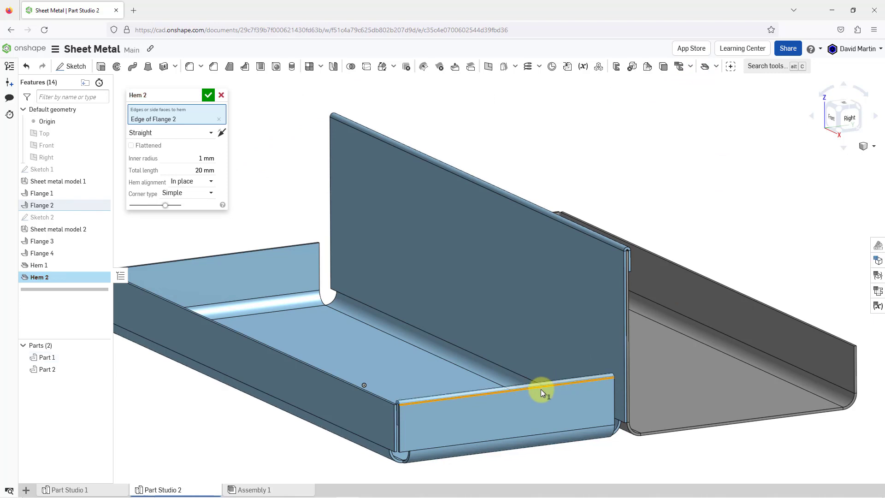
{"action": "left_click", "coordinate": [222, 133]}
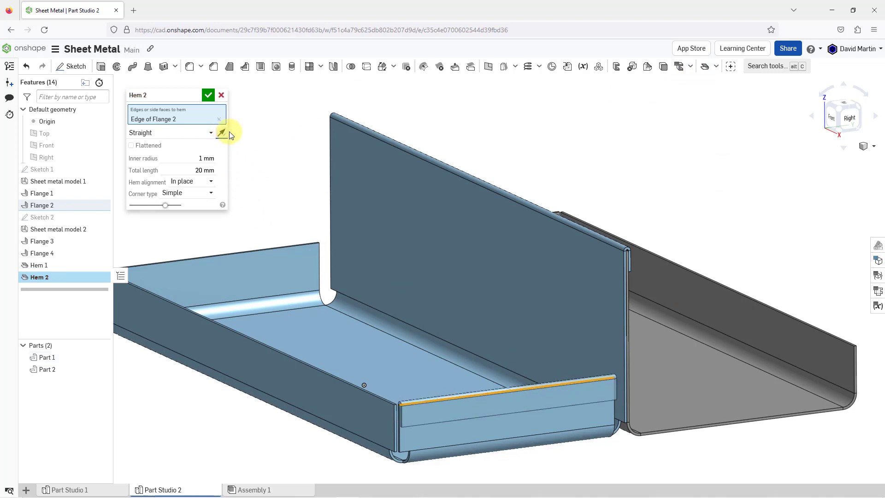
{"action": "middle_click_drag", "start_coordinate": [296, 181], "coordinate": [422, 181]}
{"action": "left_click", "coordinate": [342, 257]}
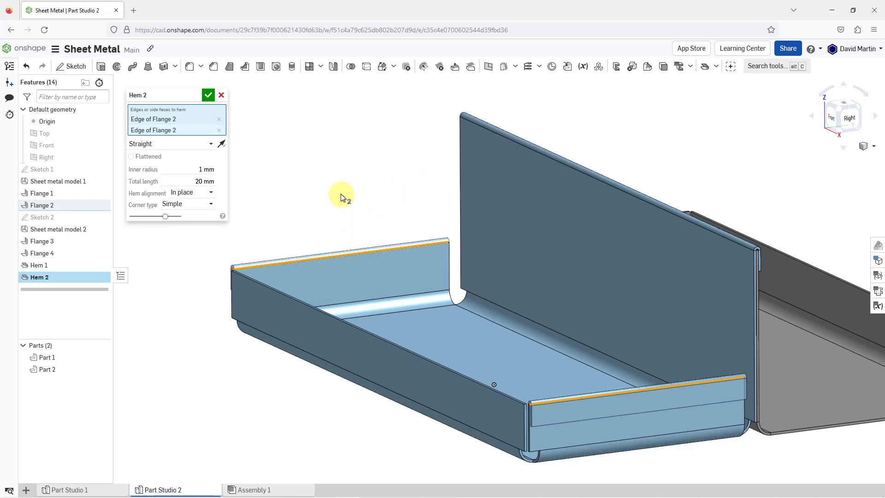
Make it a Rolled hem with 5 mm inner radius and Outer alignment
{"action": "left_click", "coordinate": [178, 144]}
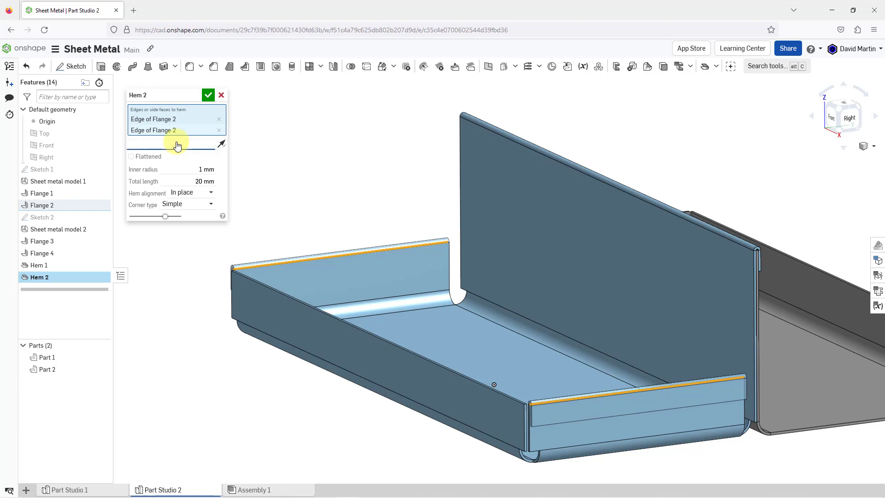
{"action": "left_click", "coordinate": [171, 171]}
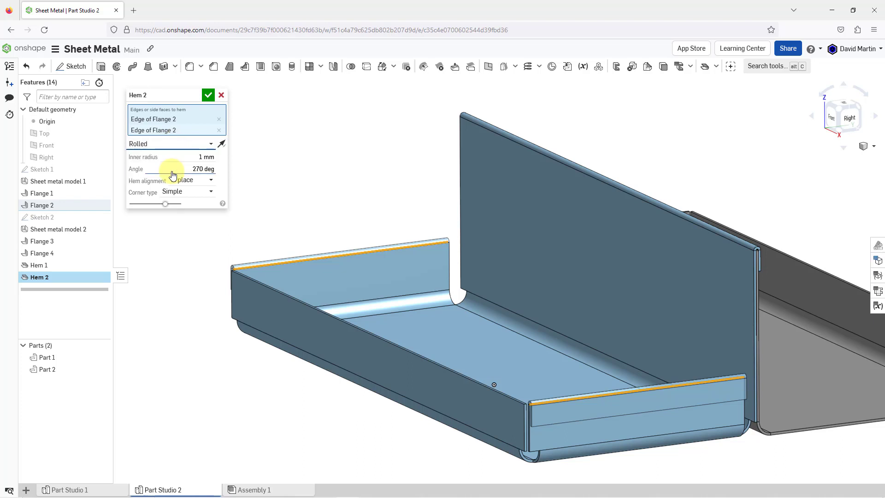
{"action": "scroll", "coordinate": [546, 414], "scroll_direction": "up", "scroll_amount": 5}
{"action": "right_click_drag", "start_coordinate": [546, 414], "coordinate": [584, 418]}
{"action": "scroll", "coordinate": [543, 425], "scroll_direction": "up", "scroll_amount": 5}
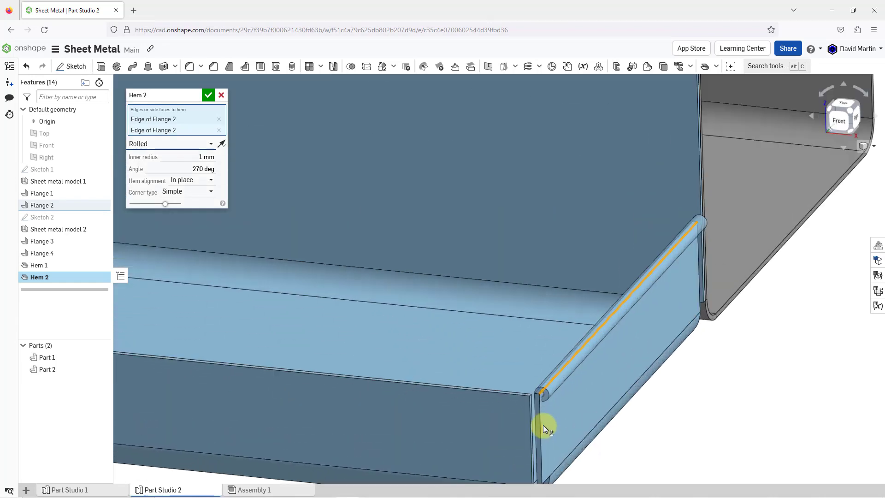
{"action": "scroll", "coordinate": [541, 419], "scroll_direction": "up", "scroll_amount": 2}
{"action": "scroll", "coordinate": [541, 419], "scroll_direction": "up", "scroll_amount": 2}
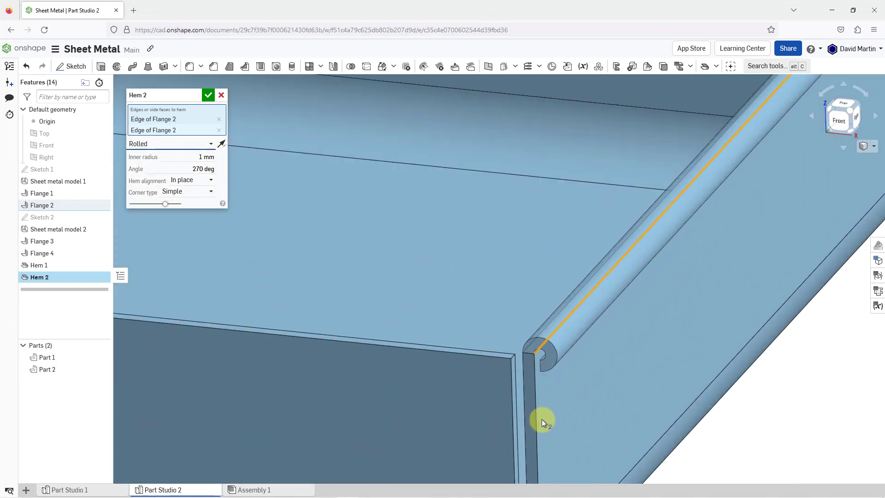
{"action": "left_click", "coordinate": [173, 156]}
{"action": "type", "text": "5"}
{"action": "key", "text": "Return"}
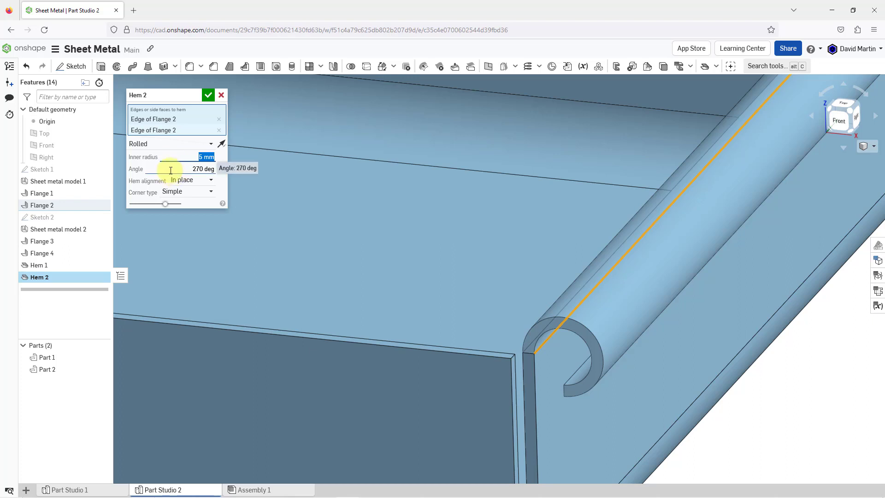
{"action": "left_click", "coordinate": [198, 183]}
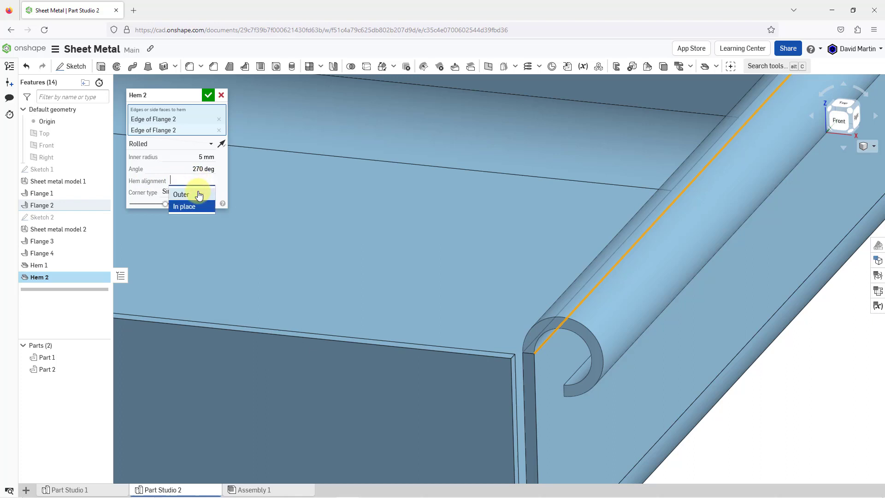
{"action": "left_click", "coordinate": [198, 195]}
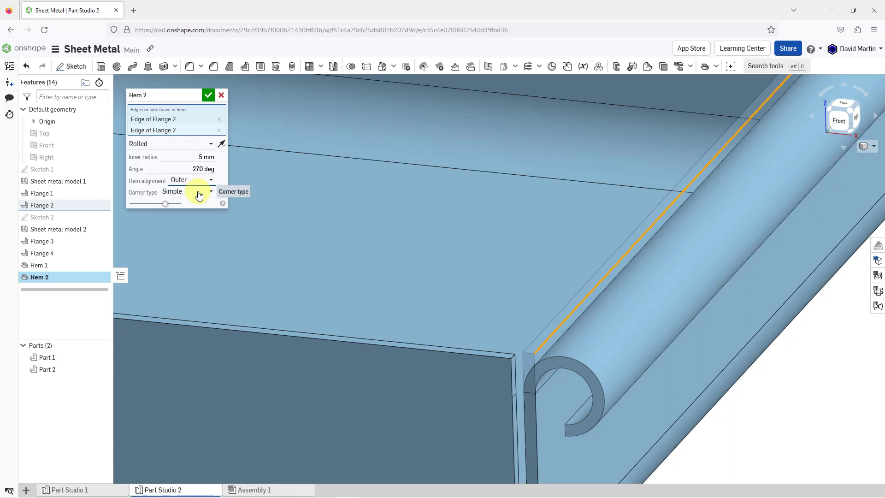
Accept Hem 2 and orbit around the tray to inspect the rolled end hems
{"action": "left_click", "coordinate": [208, 96]}
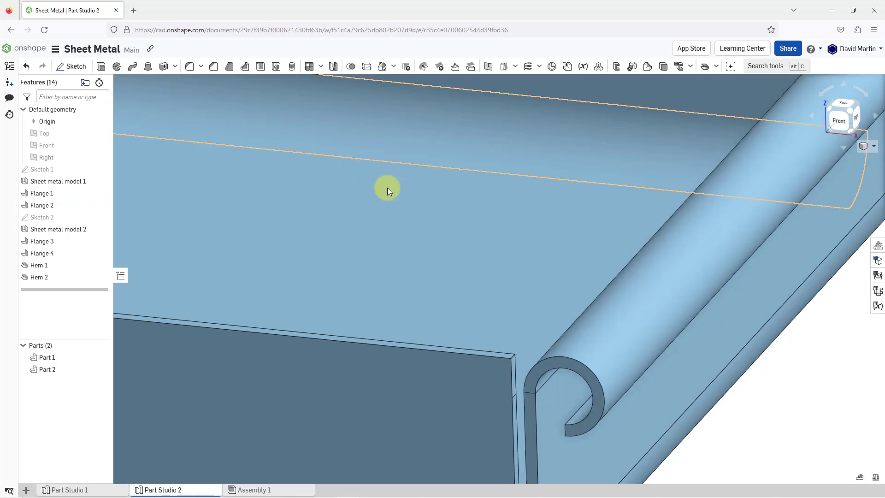
{"action": "right_click_drag", "start_coordinate": [387, 187], "coordinate": [598, 243]}
{"action": "scroll", "coordinate": [598, 242], "scroll_direction": "down", "scroll_amount": 3}
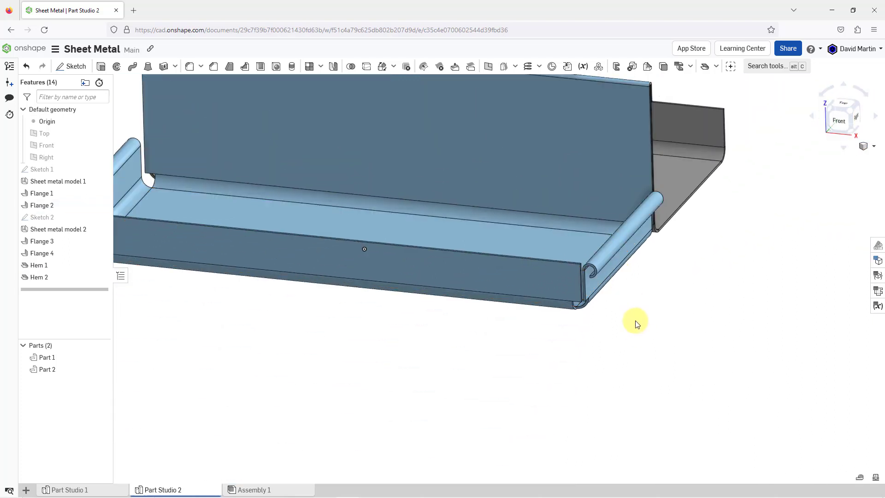
{"action": "right_click_drag", "start_coordinate": [636, 324], "coordinate": [618, 332]}
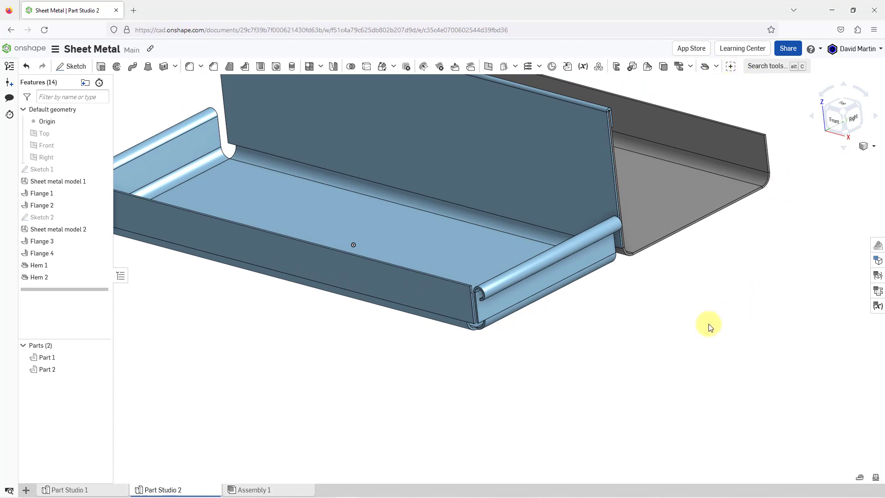
Put a flipped Tear drop hem on the long front flange's top edge
{"action": "left_click", "coordinate": [450, 285]}
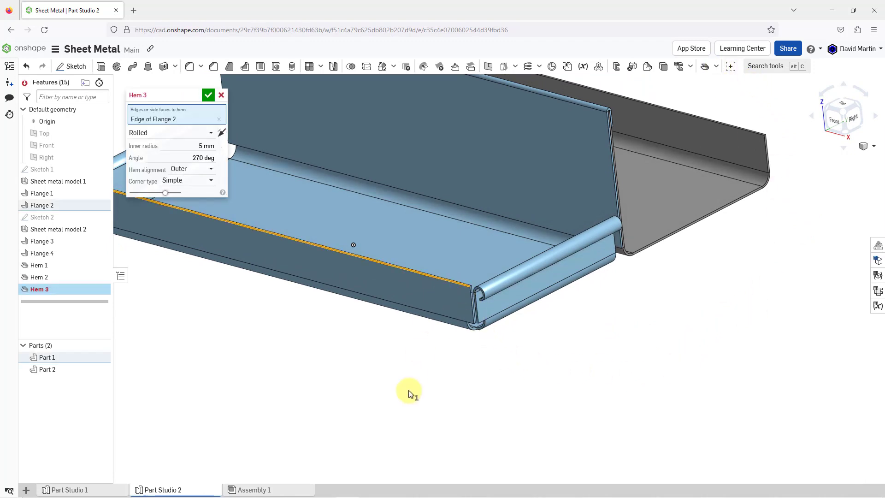
{"action": "left_click", "coordinate": [220, 132]}
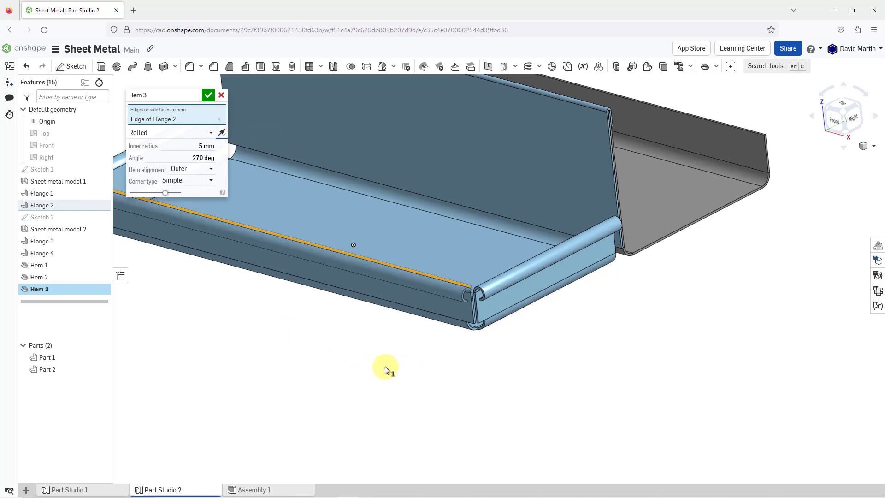
{"action": "left_click", "coordinate": [140, 135]}
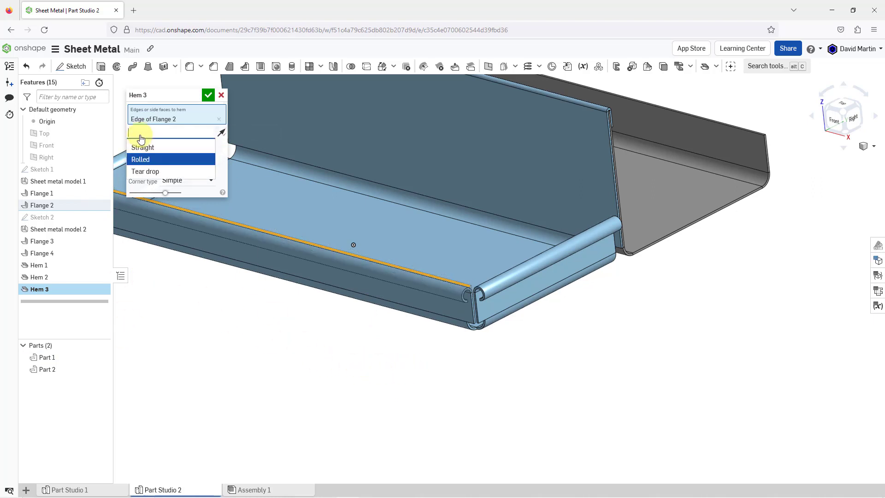
{"action": "left_click", "coordinate": [148, 171]}
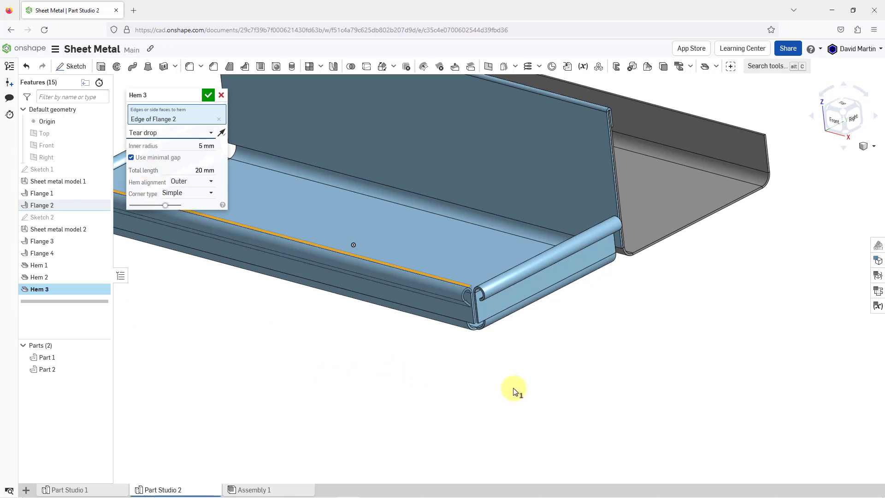
{"action": "right_click_drag", "start_coordinate": [496, 386], "coordinate": [556, 349]}
{"action": "scroll", "coordinate": [383, 196], "scroll_direction": "up", "scroll_amount": 5}
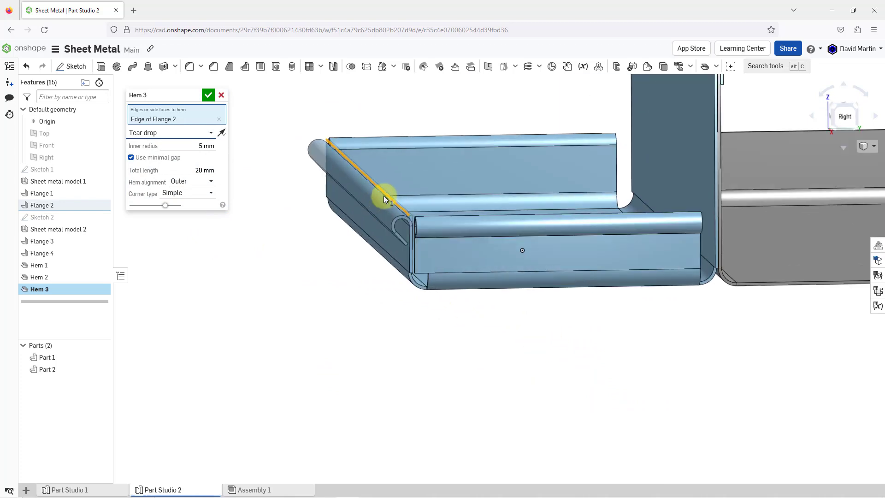
{"action": "scroll", "coordinate": [384, 195], "scroll_direction": "up", "scroll_amount": 5}
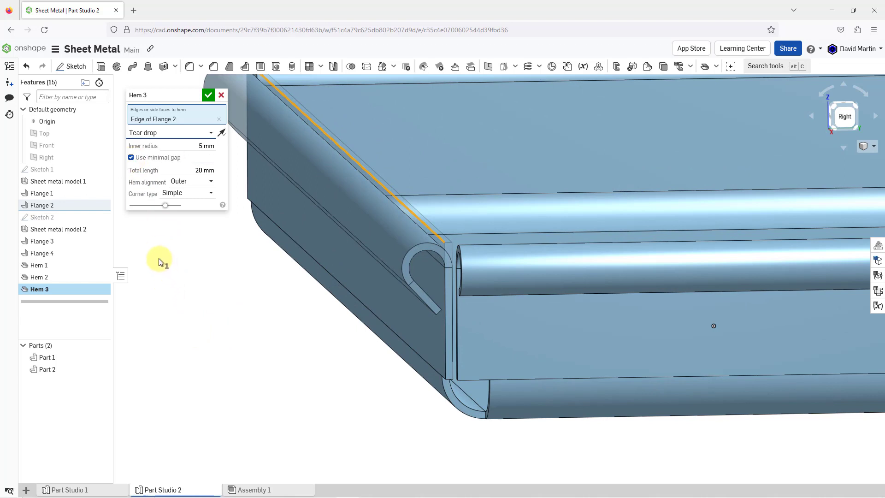
Turn off minimal gap and give the tear drop hem a 2.5 mm gap and 25 mm length
{"action": "left_click", "coordinate": [131, 157]}
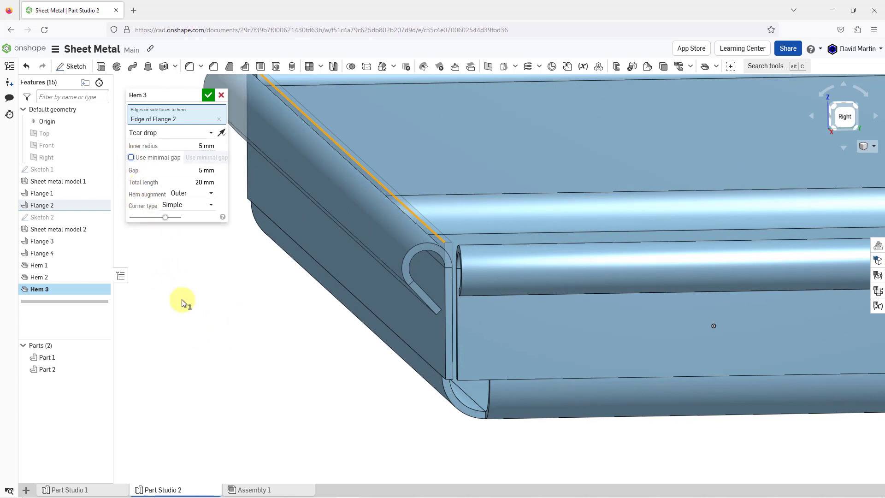
{"action": "left_click", "coordinate": [172, 171]}
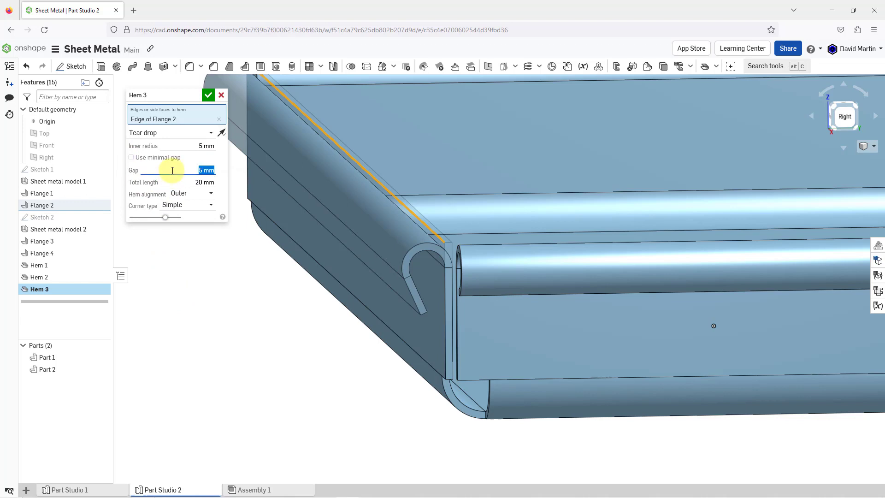
{"action": "type", "text": "2.5"}
{"action": "key", "text": "Return"}
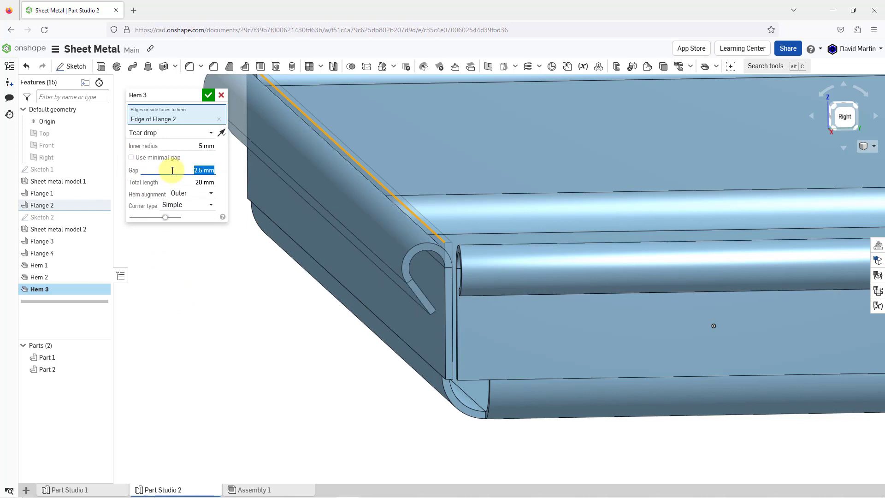
{"action": "left_click", "coordinate": [182, 183]}
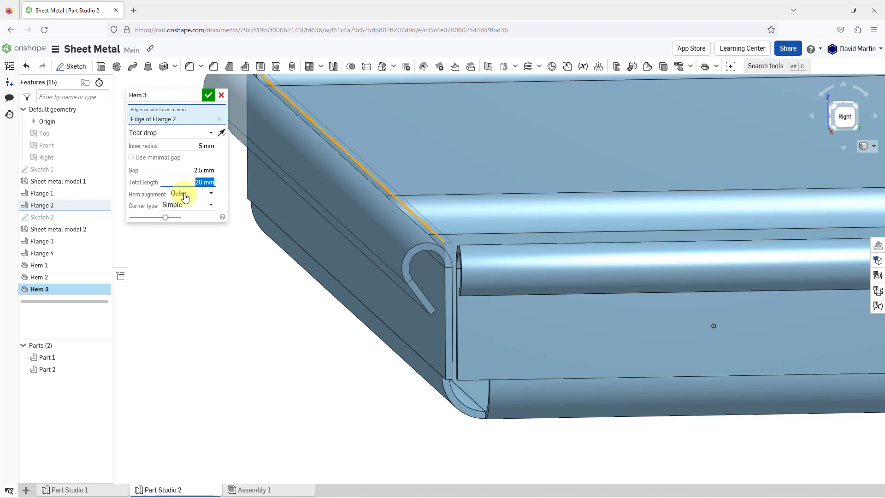
{"action": "type", "text": "10"}
{"action": "key", "text": "Return"}
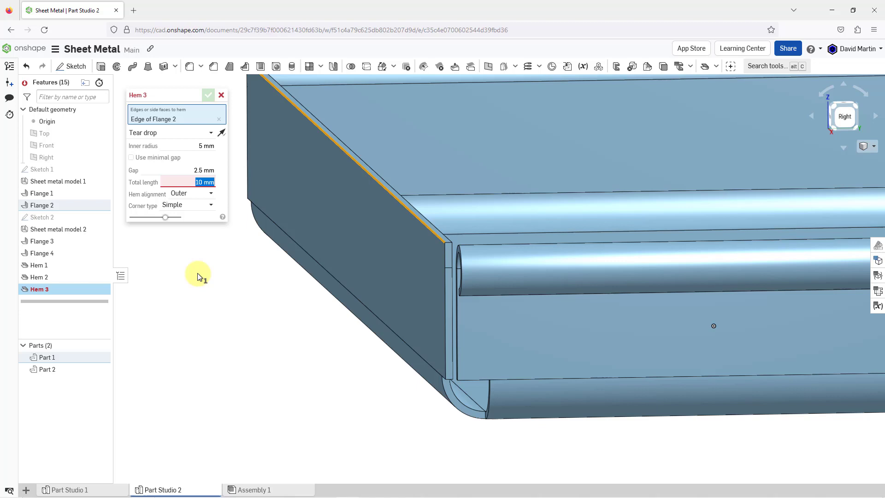
{"action": "type", "text": "25"}
{"action": "key", "text": "Return"}
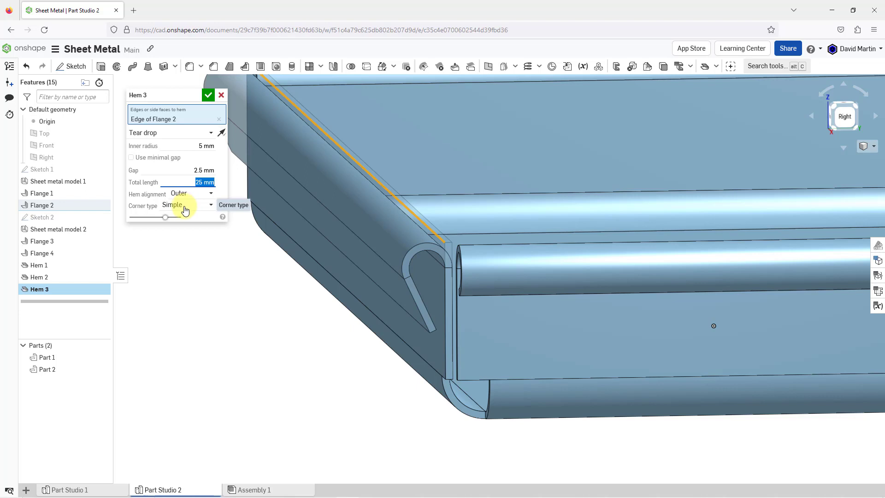
Accept Hem 3, zoom in on the grey tray's corner and begin Hem 4
{"action": "left_click", "coordinate": [209, 95]}
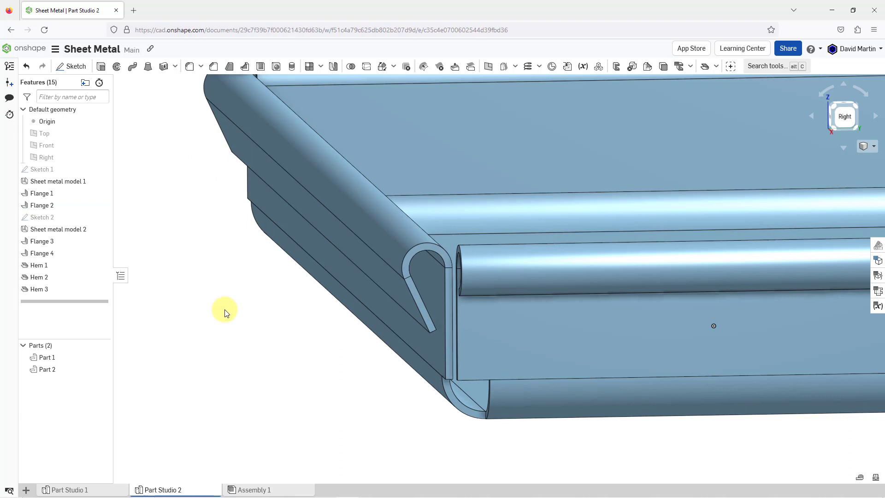
{"action": "scroll", "coordinate": [223, 305], "scroll_direction": "down", "scroll_amount": 5}
{"action": "scroll", "coordinate": [578, 231], "scroll_direction": "up", "scroll_amount": 8}
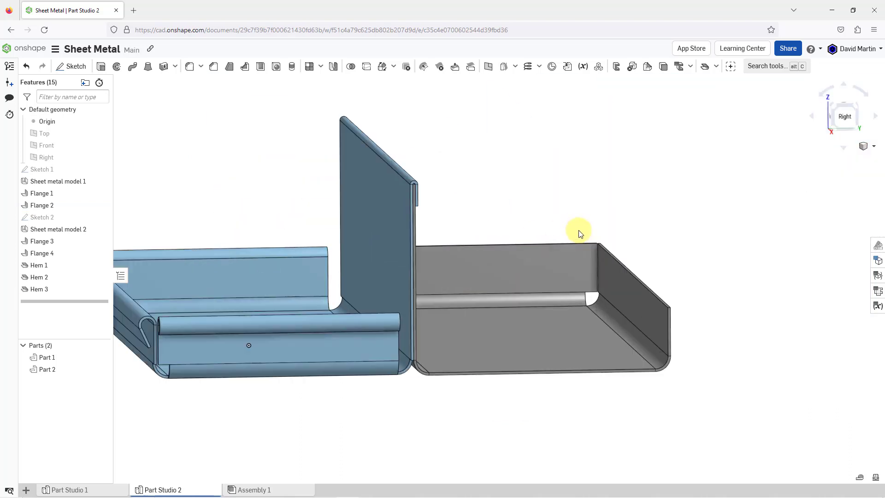
{"action": "scroll", "coordinate": [591, 228], "scroll_direction": "up", "scroll_amount": 3}
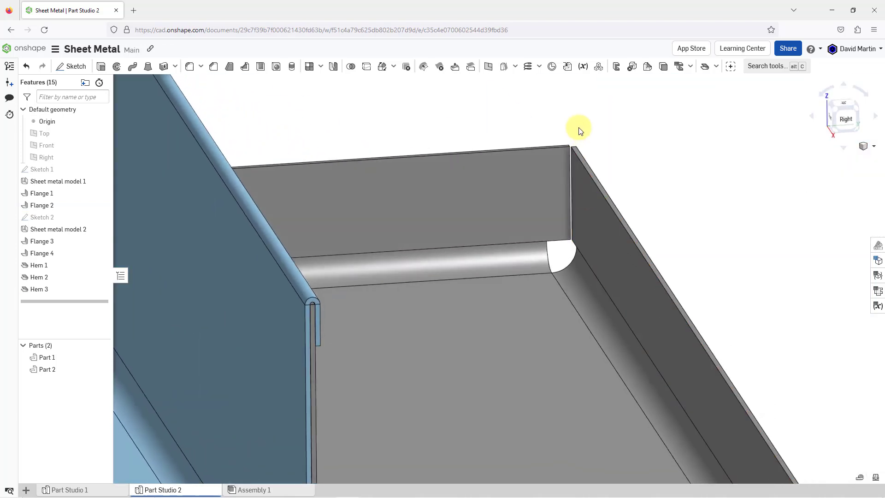
{"action": "scroll", "coordinate": [576, 128], "scroll_direction": "up", "scroll_amount": 3}
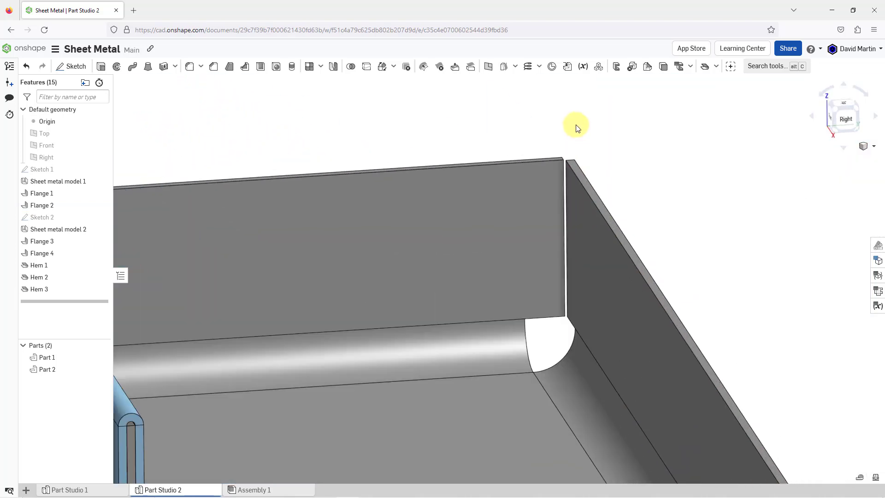
{"action": "left_click", "coordinate": [704, 66]}
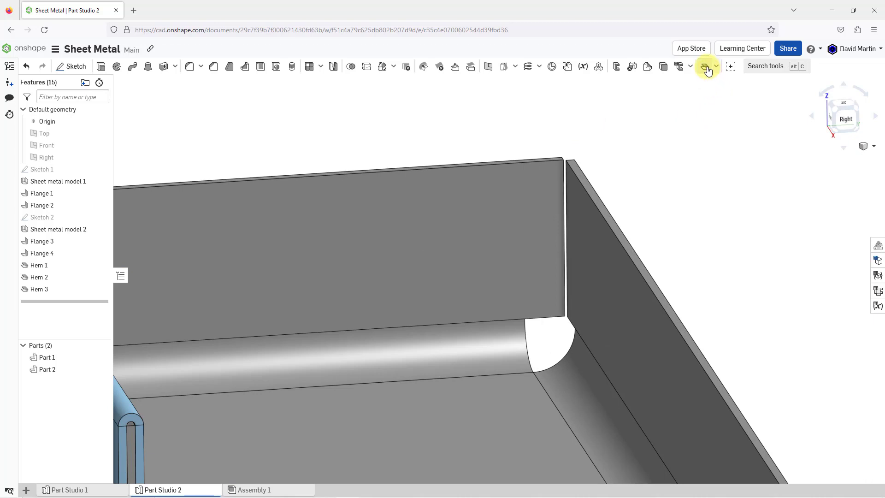
Select the back and right top edges of Flange 4 and give them a 20 mm straight hem
{"action": "left_click", "coordinate": [535, 162]}
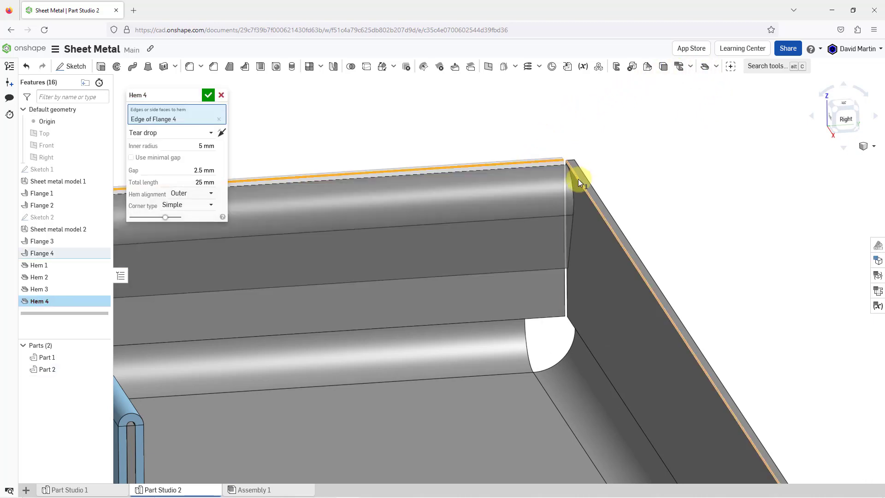
{"action": "left_click", "coordinate": [578, 178]}
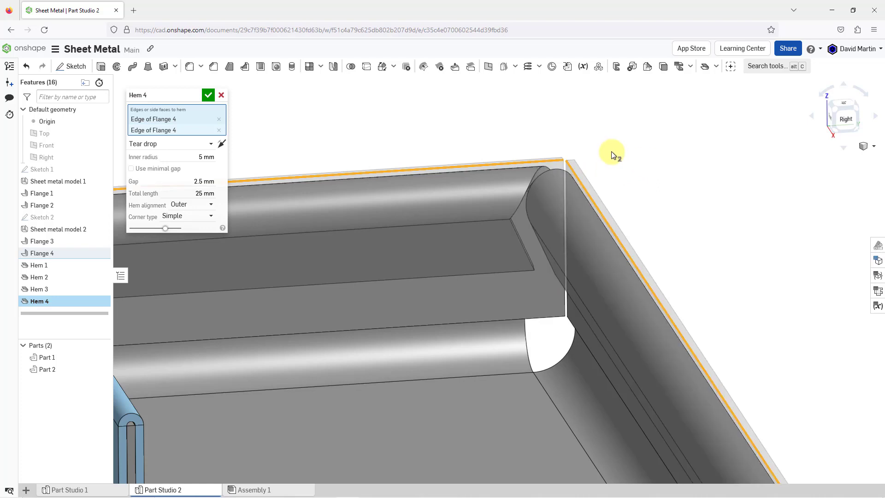
{"action": "left_click", "coordinate": [181, 144]}
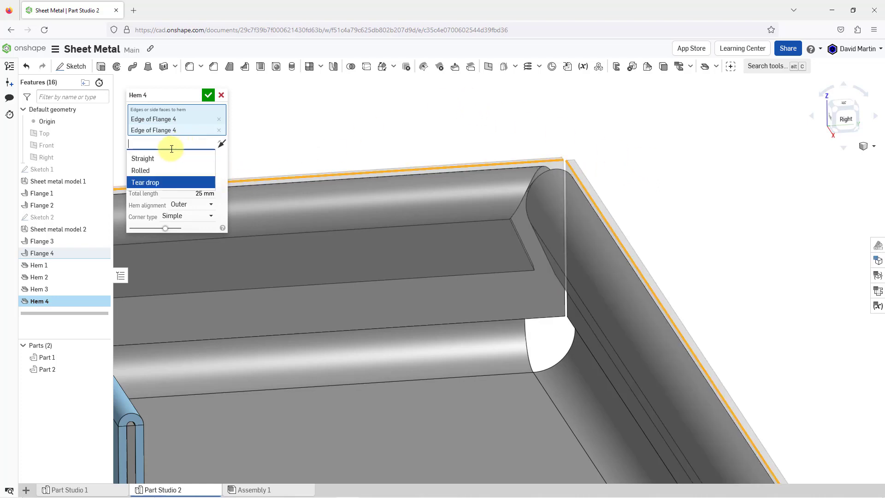
{"action": "left_click", "coordinate": [166, 159]}
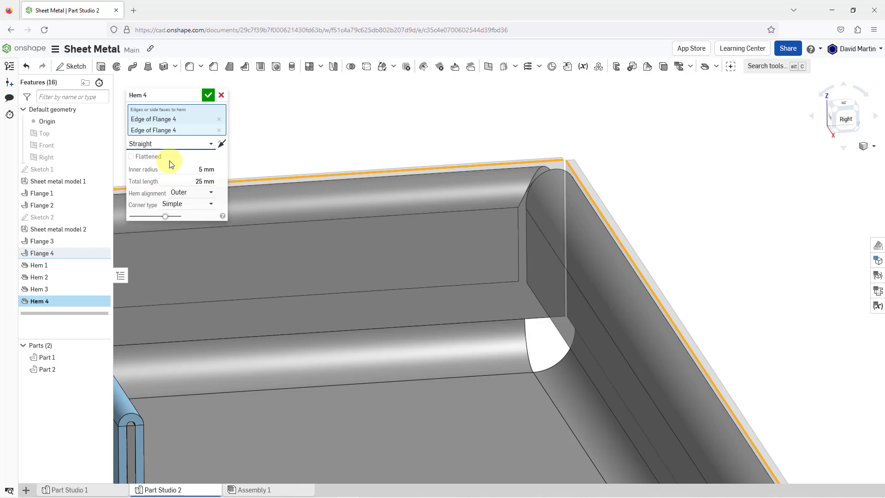
{"action": "left_click", "coordinate": [188, 175]}
{"action": "type", "text": "20"}
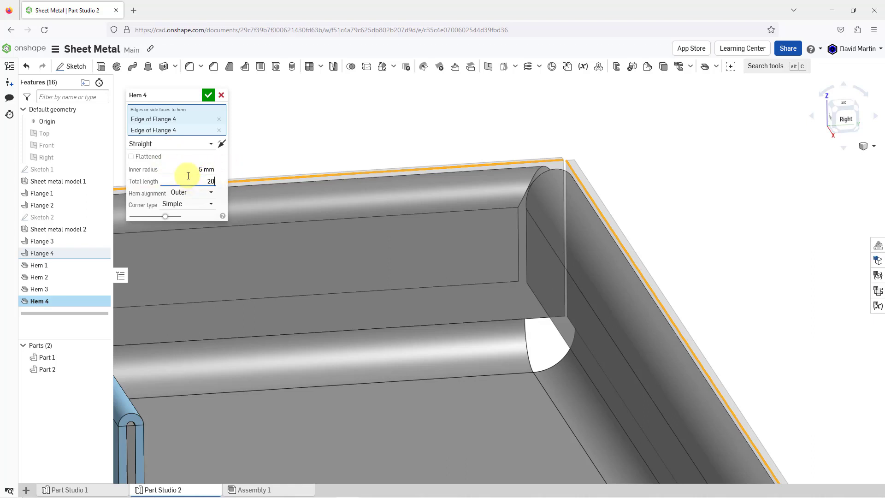
{"action": "key", "text": "Return"}
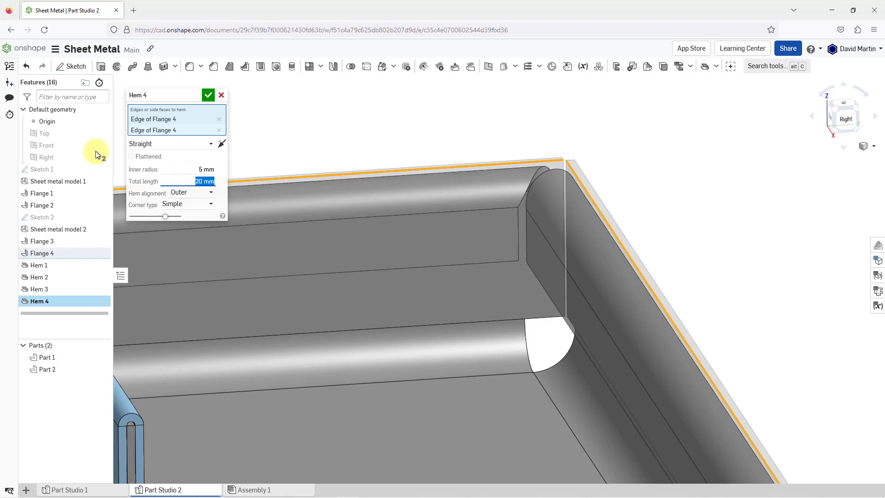
{"action": "right_click_drag", "start_coordinate": [591, 196], "coordinate": [573, 203]}
{"action": "scroll", "coordinate": [546, 147], "scroll_direction": "up", "scroll_amount": 3}
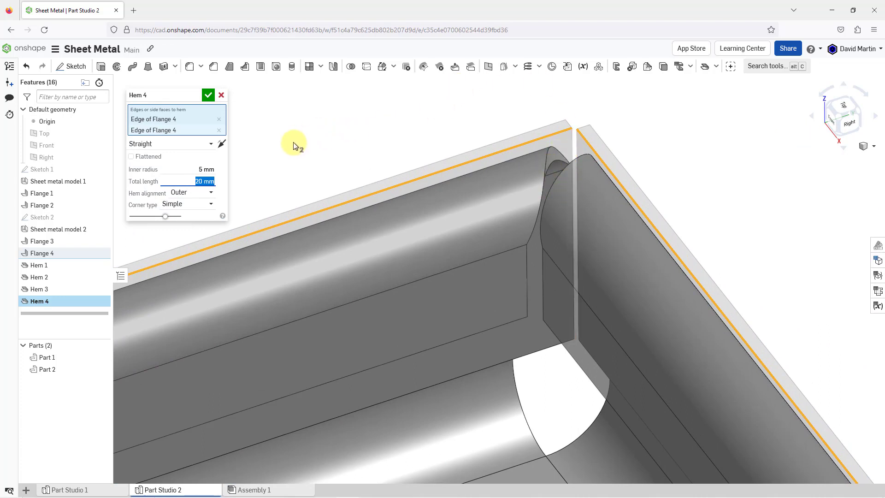
Set Hem 4's corner type to Closed and confirm the hem feature
{"action": "left_click", "coordinate": [198, 209]}
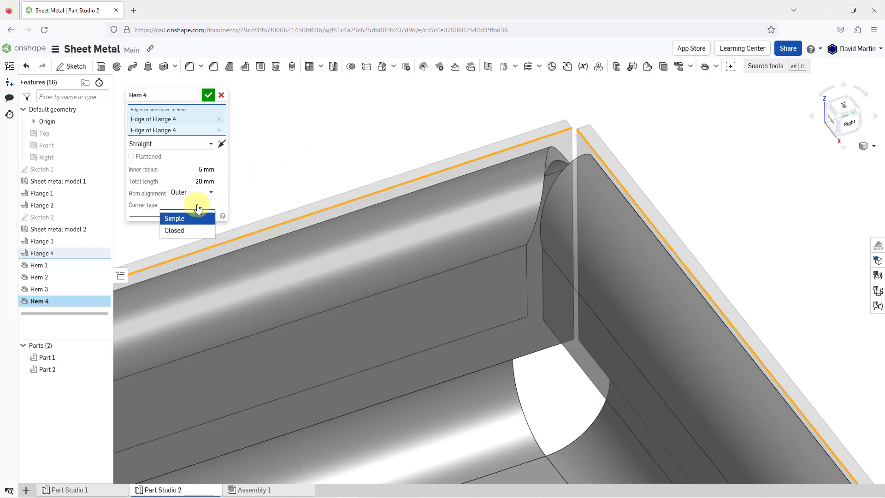
{"action": "left_click", "coordinate": [189, 231]}
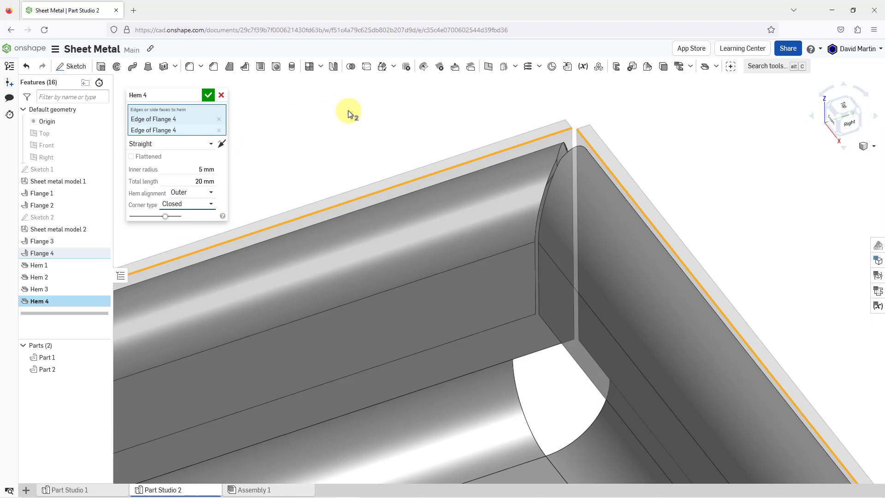
{"action": "left_click", "coordinate": [209, 96]}
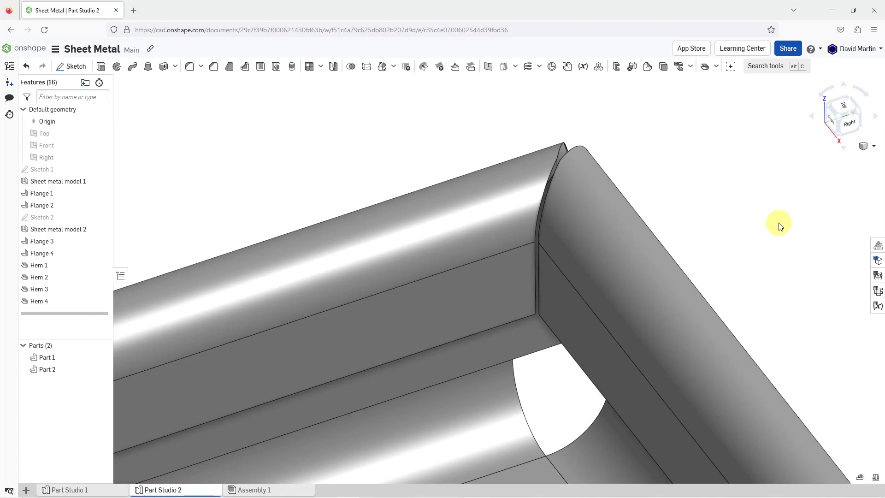
{"action": "scroll", "coordinate": [576, 167], "scroll_direction": "down", "scroll_amount": 5}
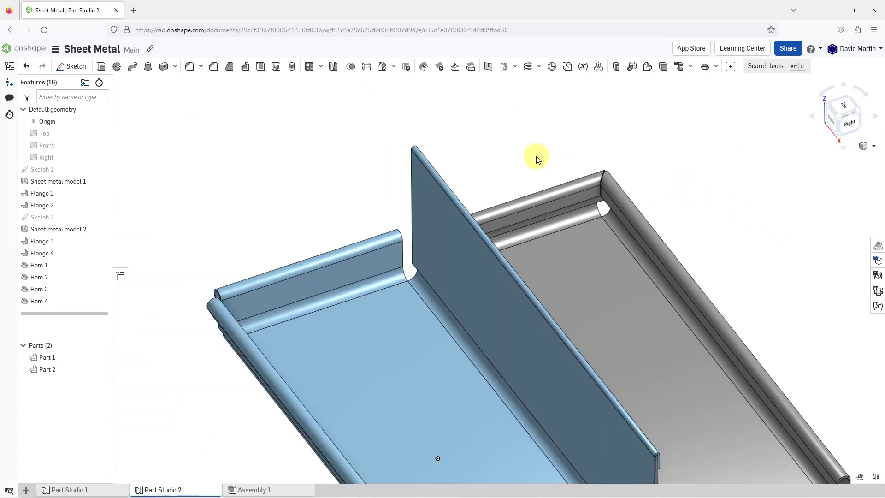
{"action": "scroll", "coordinate": [534, 158], "scroll_direction": "down", "scroll_amount": 5}
{"action": "right_click_drag", "start_coordinate": [533, 165], "coordinate": [561, 170]}
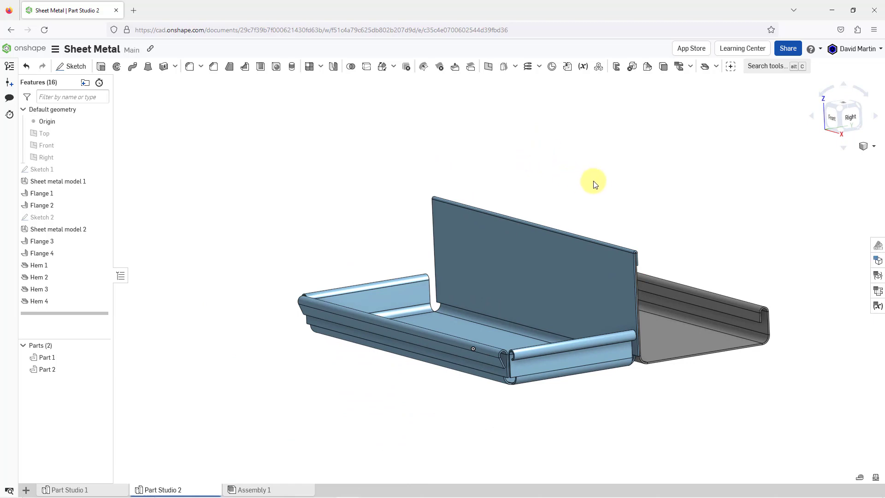
{"action": "middle_click_drag", "start_coordinate": [594, 182], "coordinate": [519, 190]}
{"action": "scroll", "coordinate": [490, 244], "scroll_direction": "up", "scroll_amount": 3}
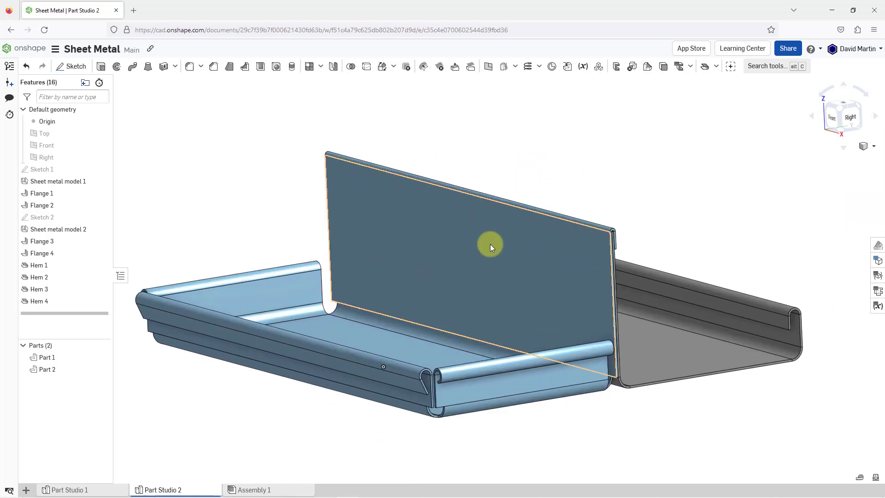